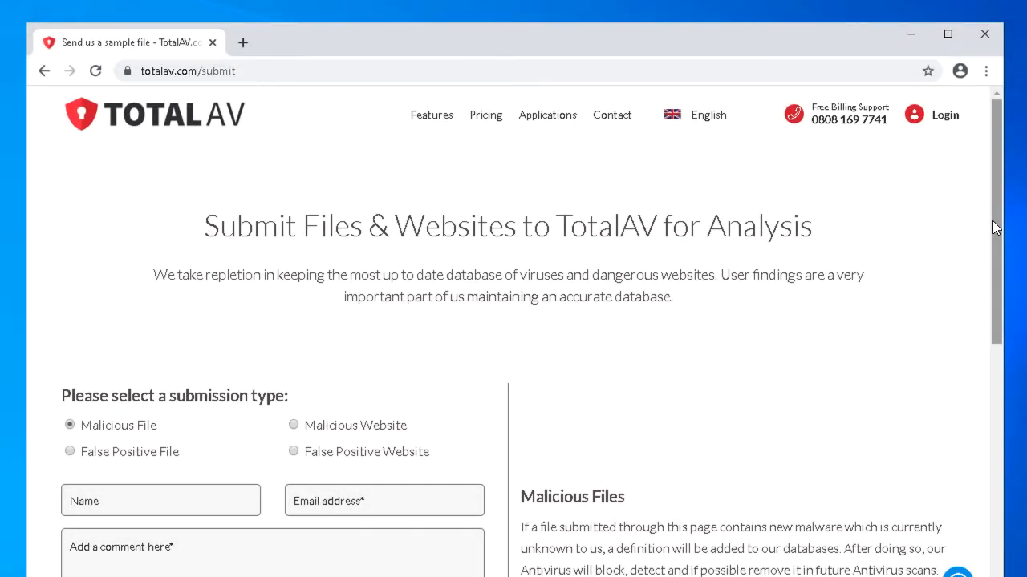
drag(992, 220, 988, 327)
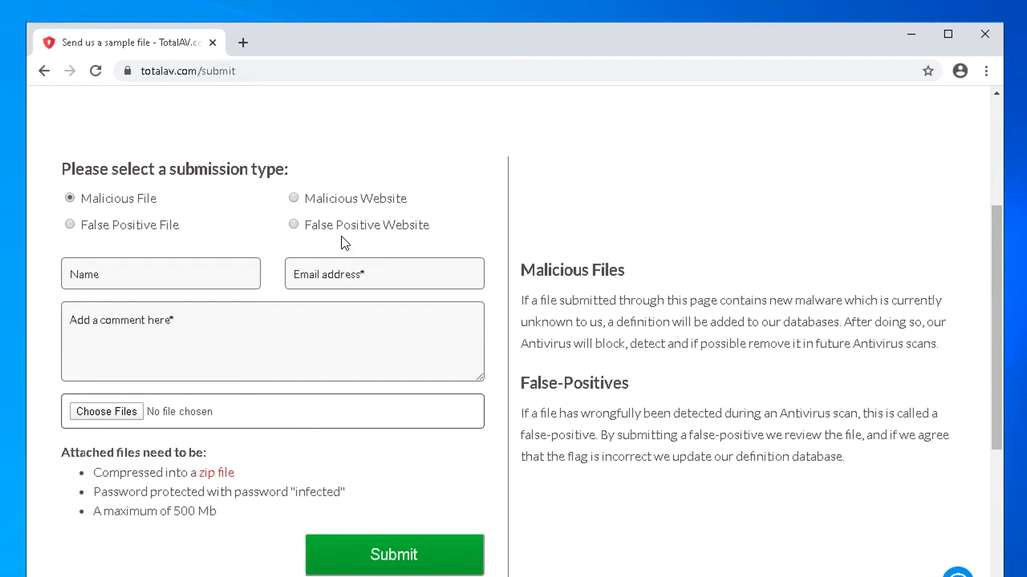
Choose the Malicious Website submission type and visit its Name, Email address and URL fields.
click(293, 198)
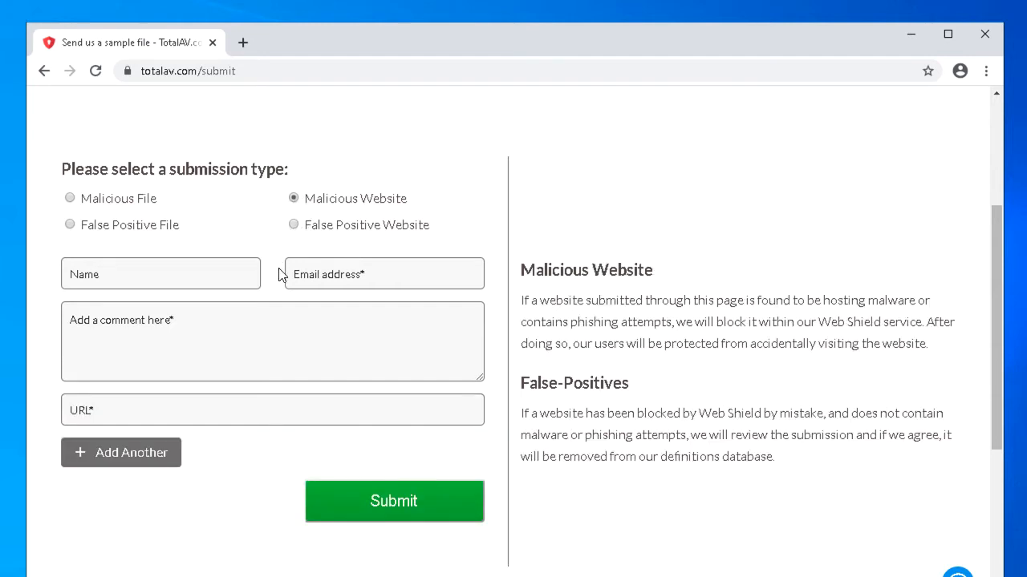
click(135, 279)
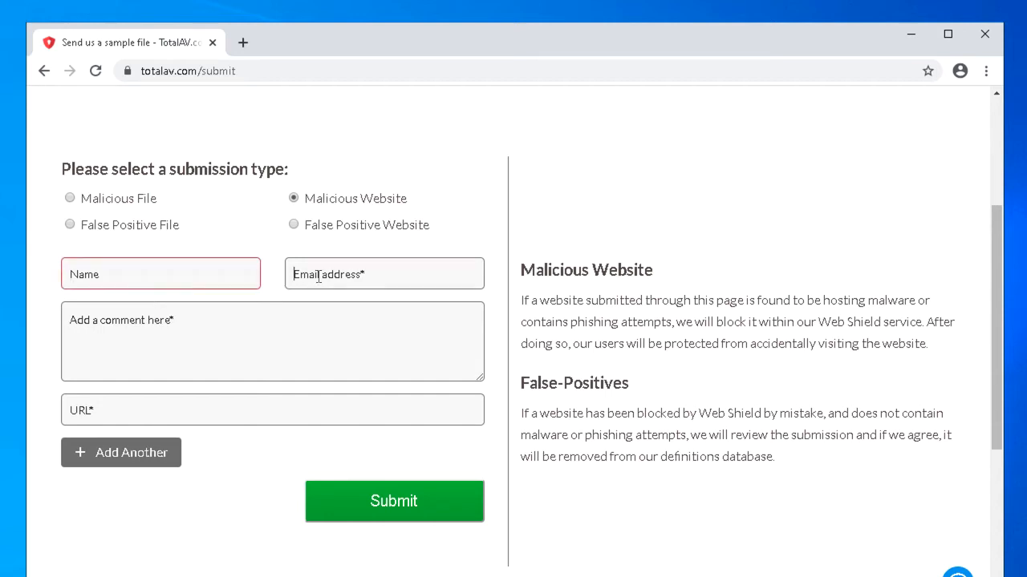
click(319, 276)
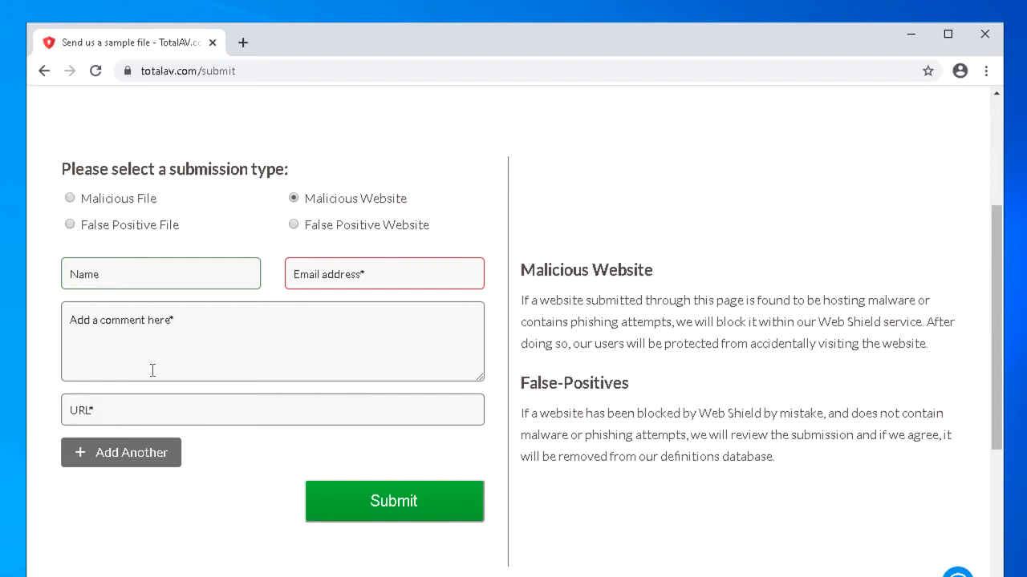
click(119, 411)
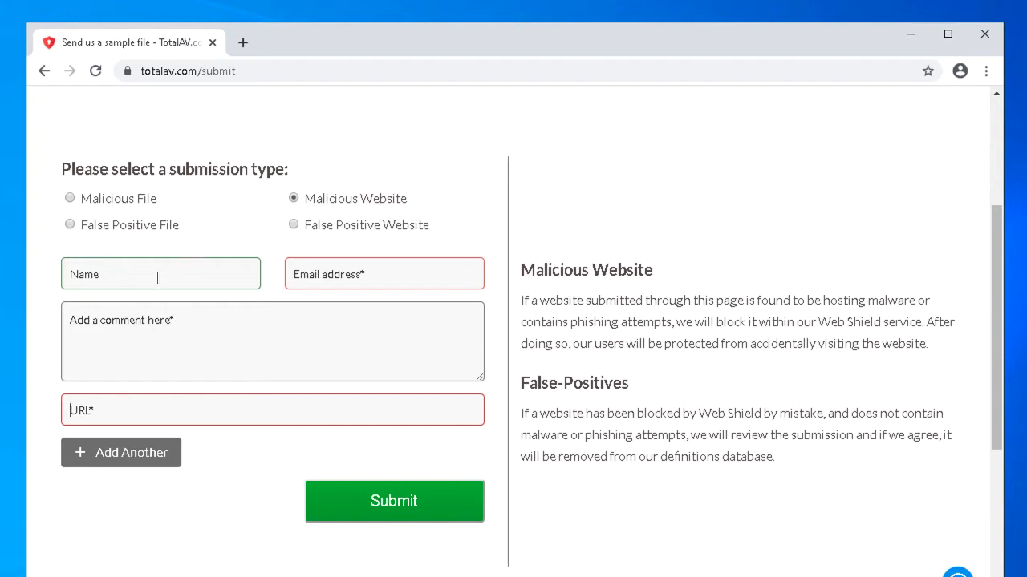
Try the False Positive File type, then settle on Malicious File so the upload field returns.
click(70, 199)
click(70, 225)
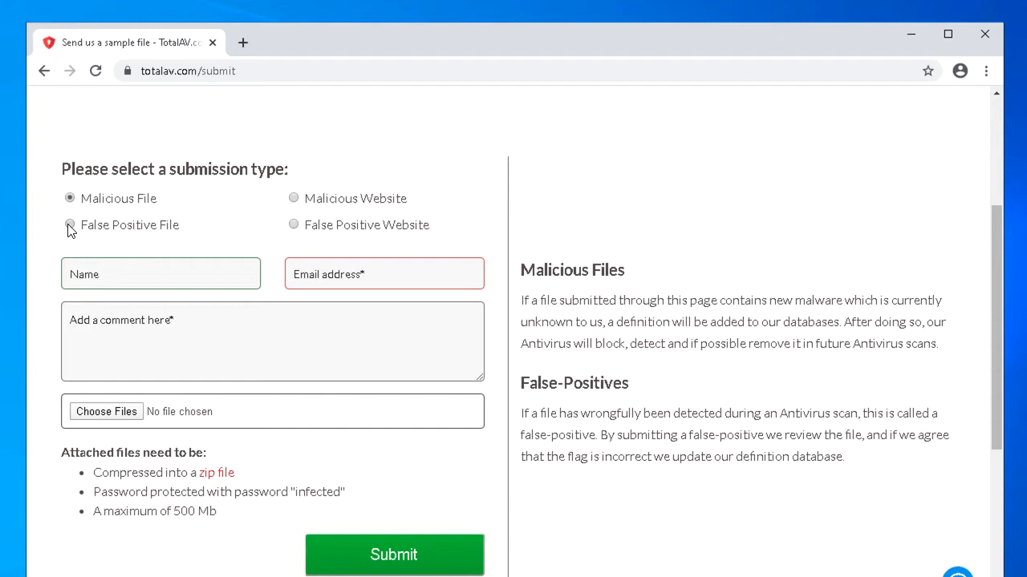
click(71, 199)
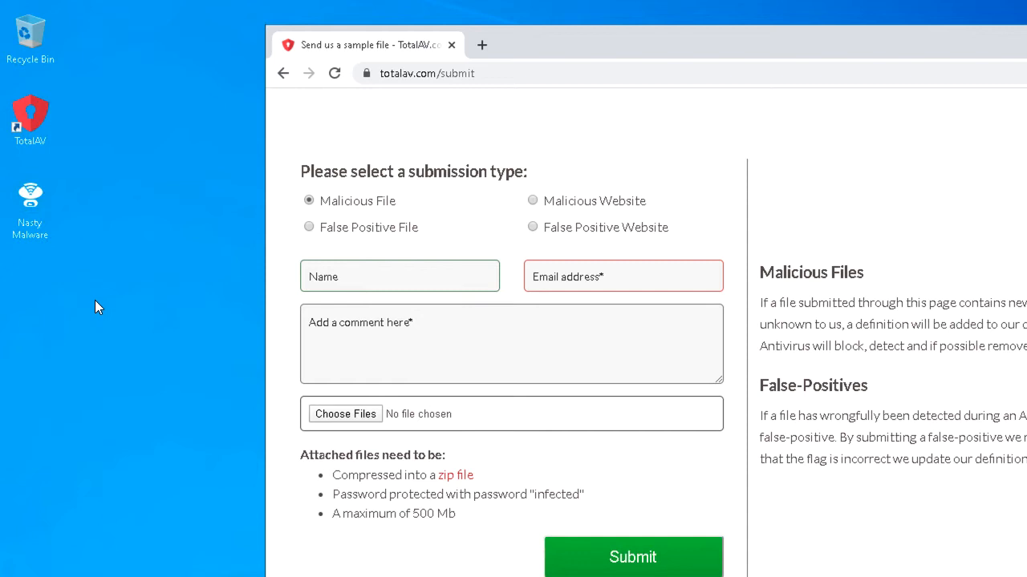
right_click(30, 216)
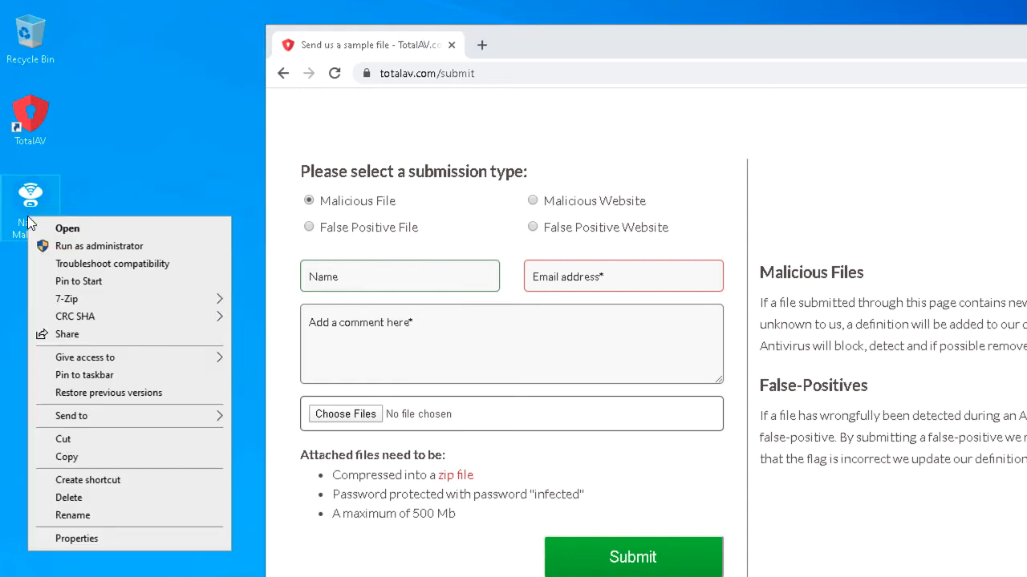
mouse_move(80, 299)
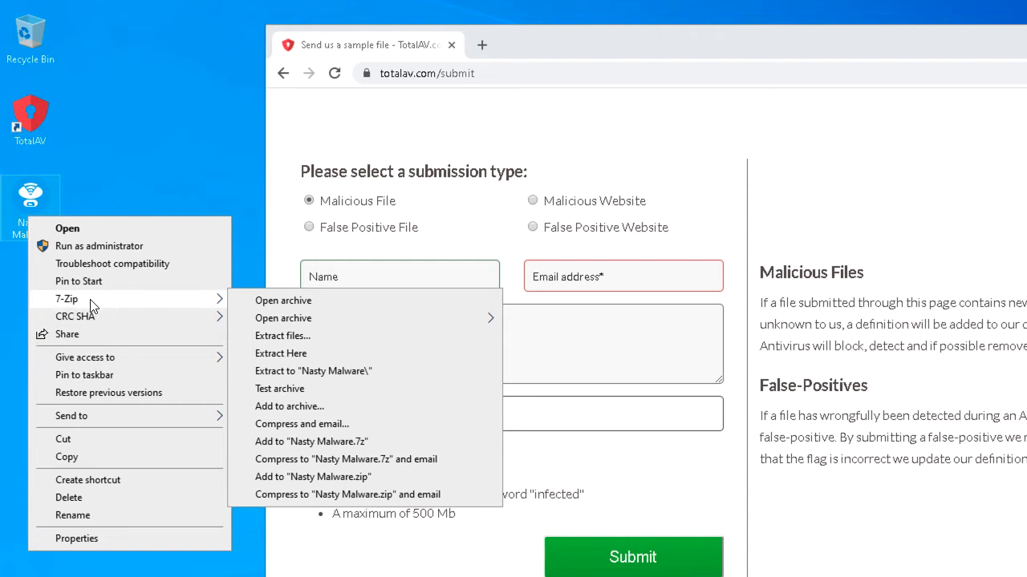
click(157, 155)
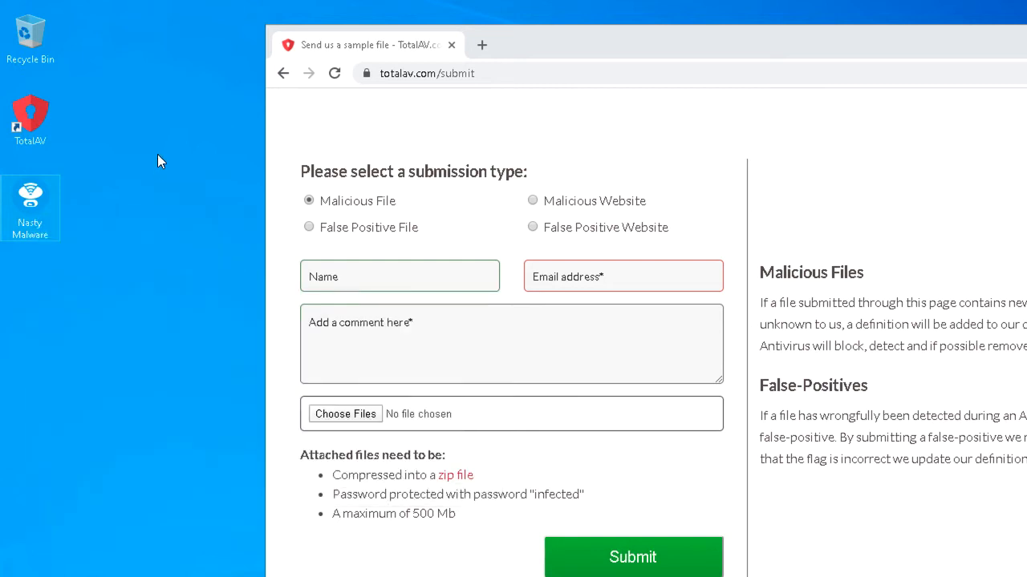
Read the 'zip file' archiving-for-analysis guide, which recommends 7-Zip, in a new tab.
right_click(446, 479)
click(473, 486)
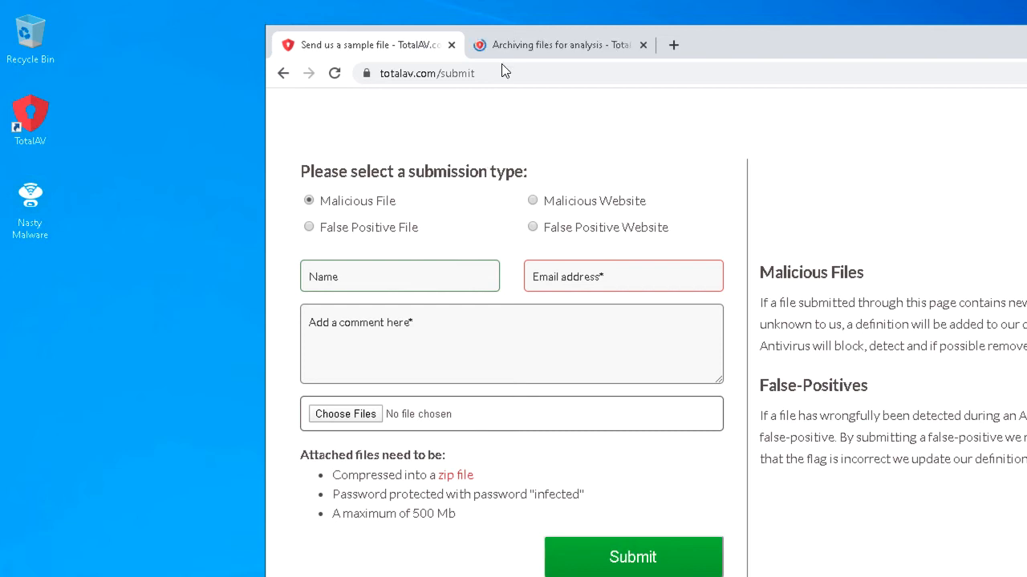
click(511, 45)
scroll(592, 346, down, 1)
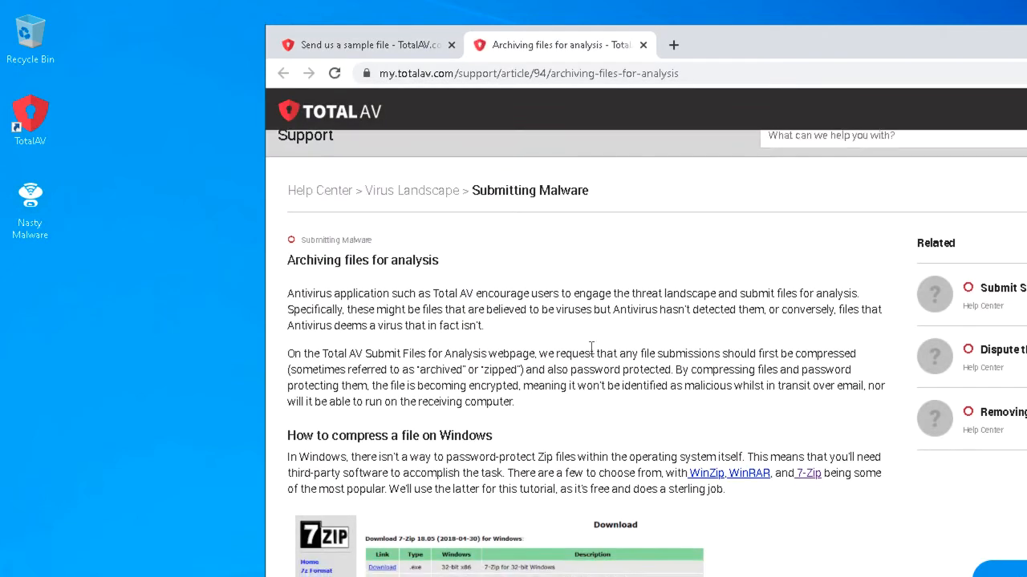
scroll(592, 347, down, 1)
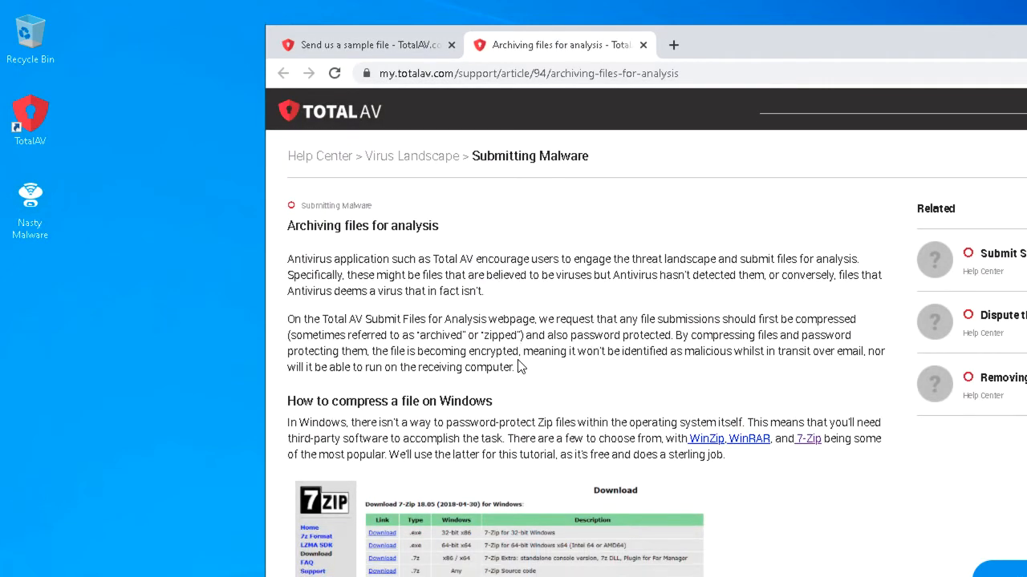
scroll(535, 365, down, 2)
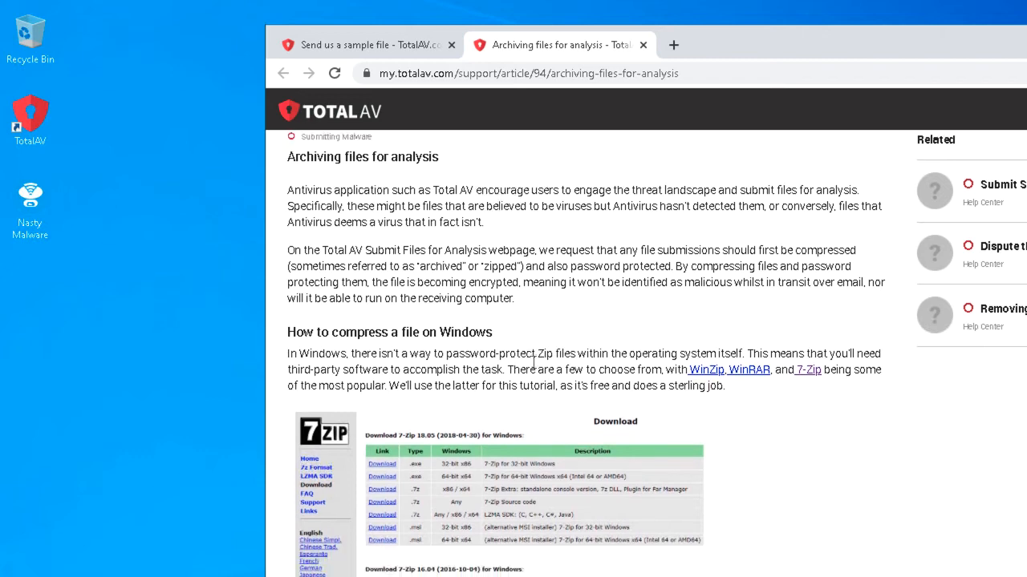
scroll(535, 365, down, 1)
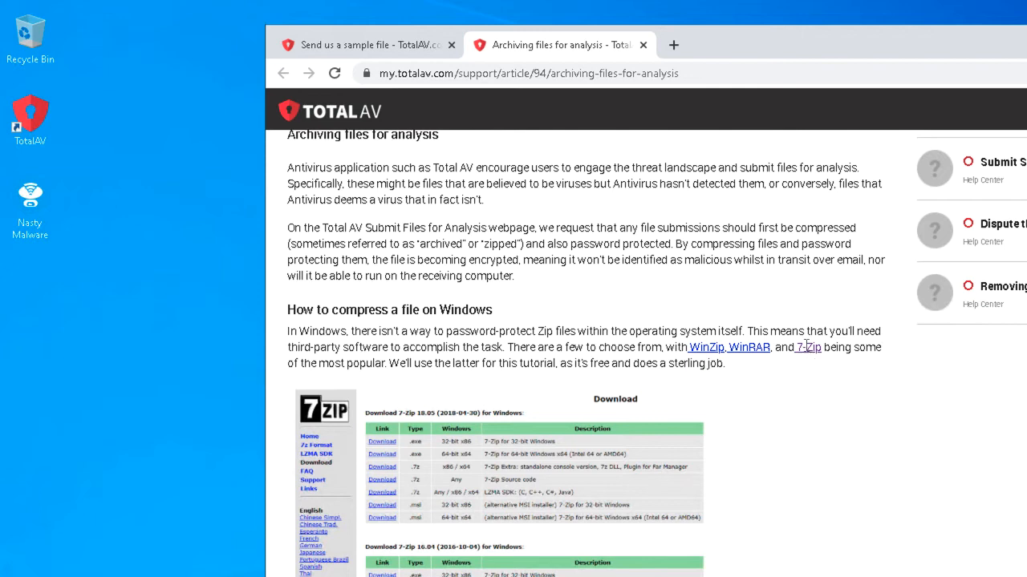
Back at the form, start 7-Zip's Add to archive for the Nasty Malware desktop program.
click(378, 45)
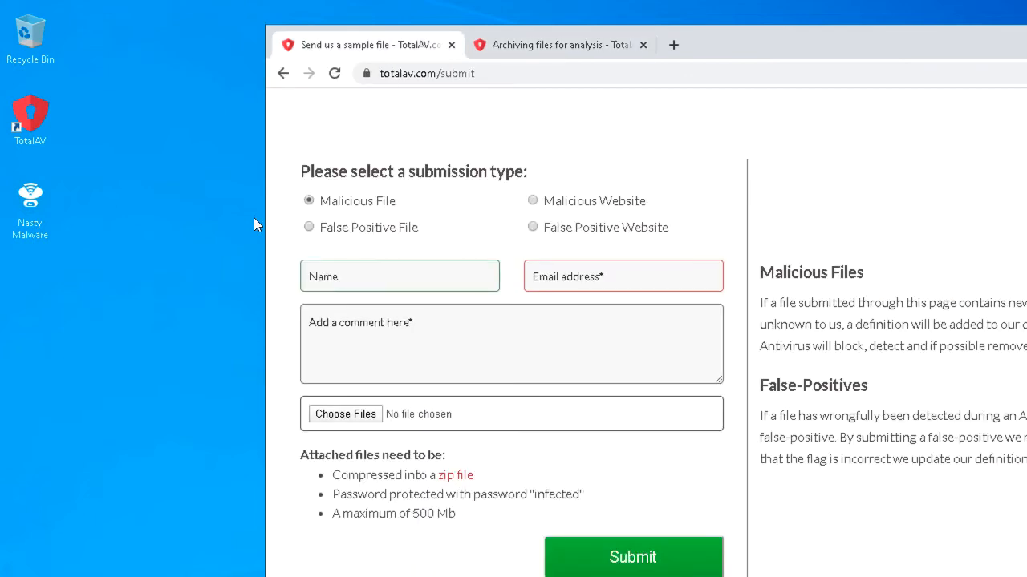
right_click(30, 205)
mouse_move(120, 285)
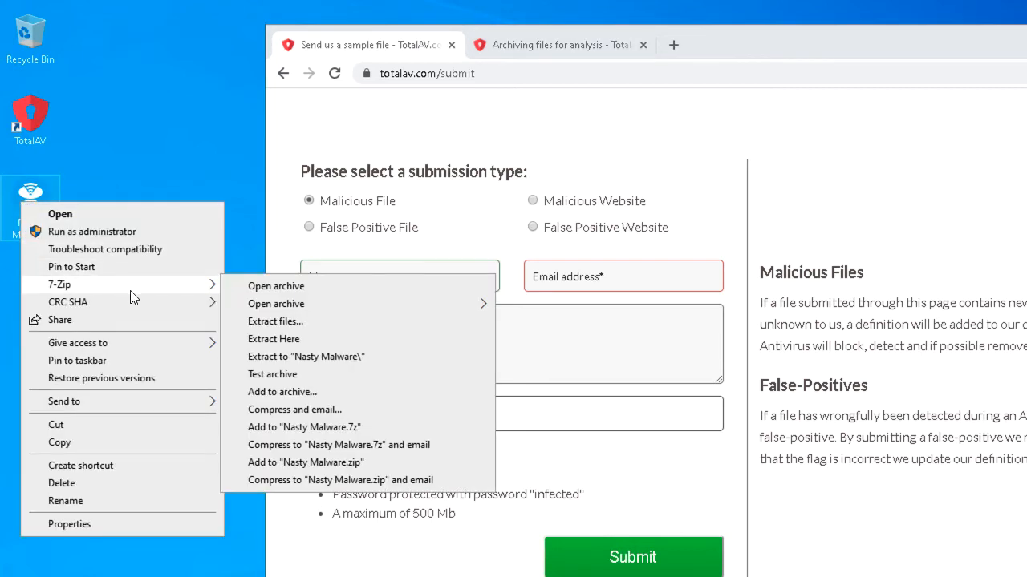
click(282, 392)
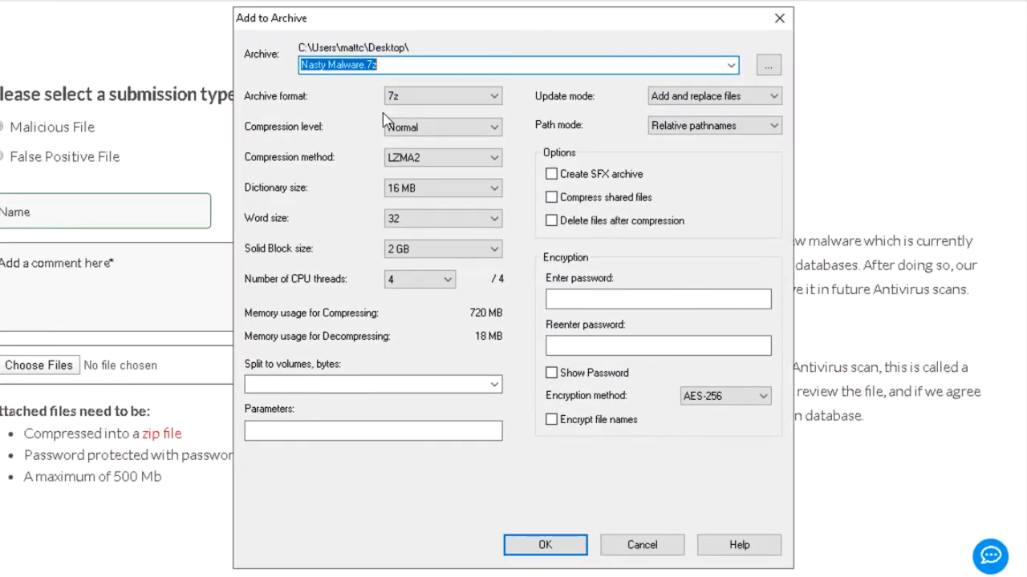
Enter and confirm an encryption password and create Nasty Malware.7z with AES-256.
click(571, 299)
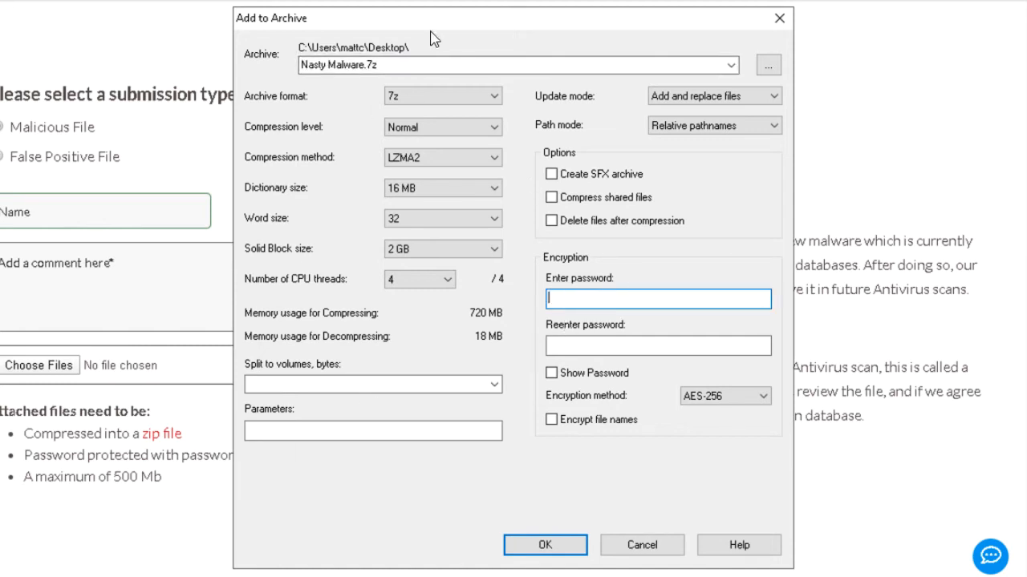
drag(430, 29, 573, 24)
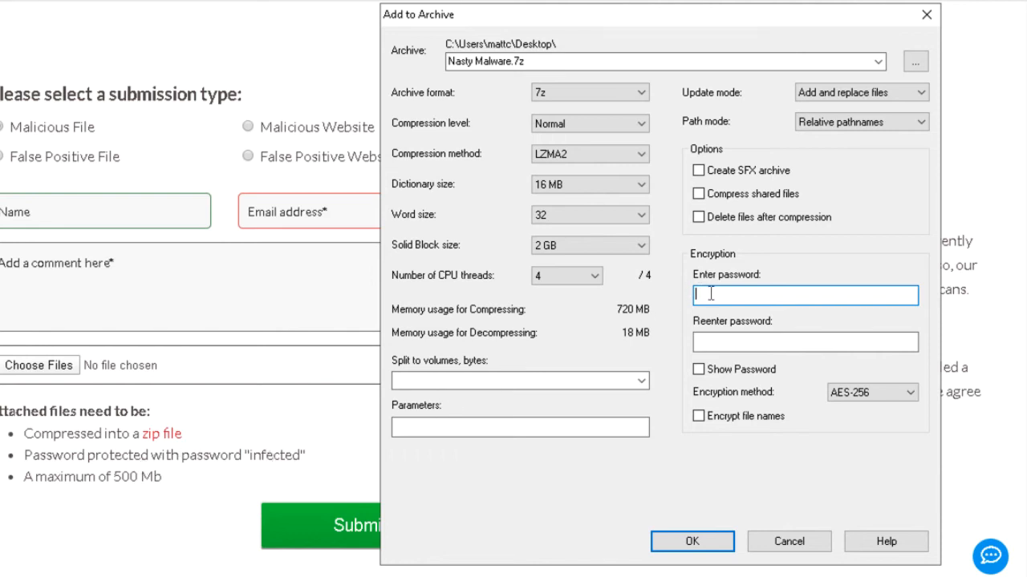
text(infected)
key(Tab)
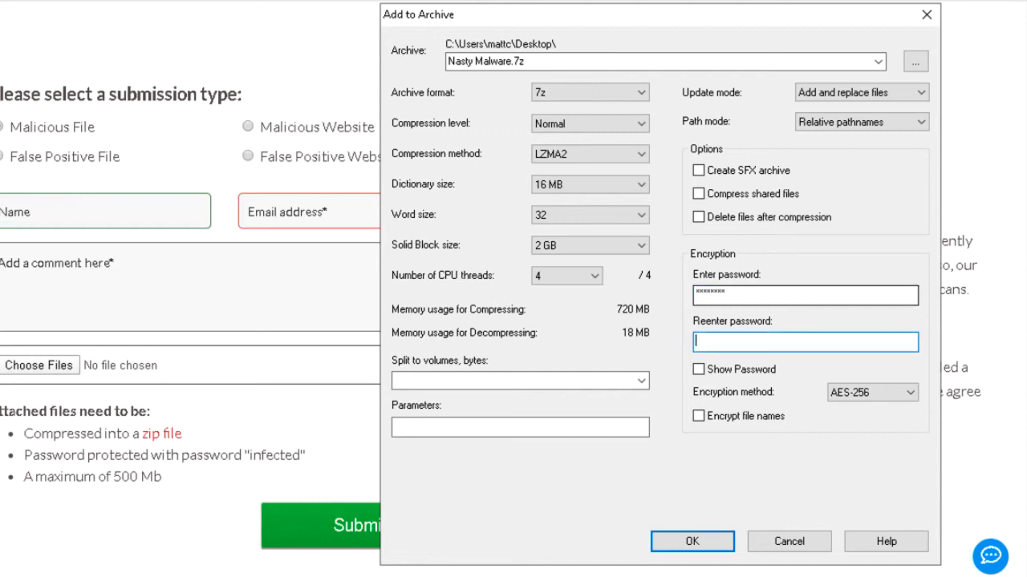
text(infected)
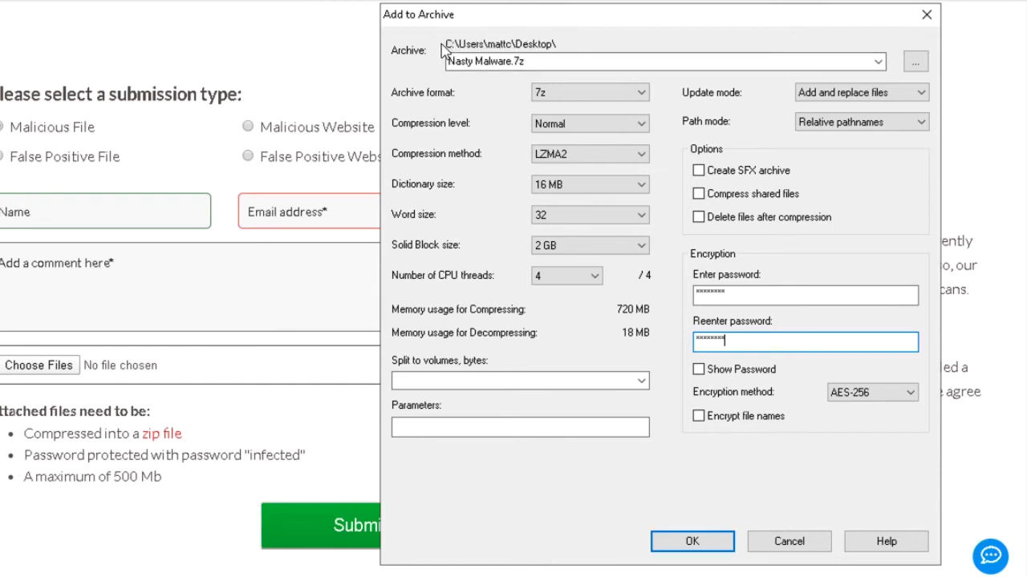
click(691, 541)
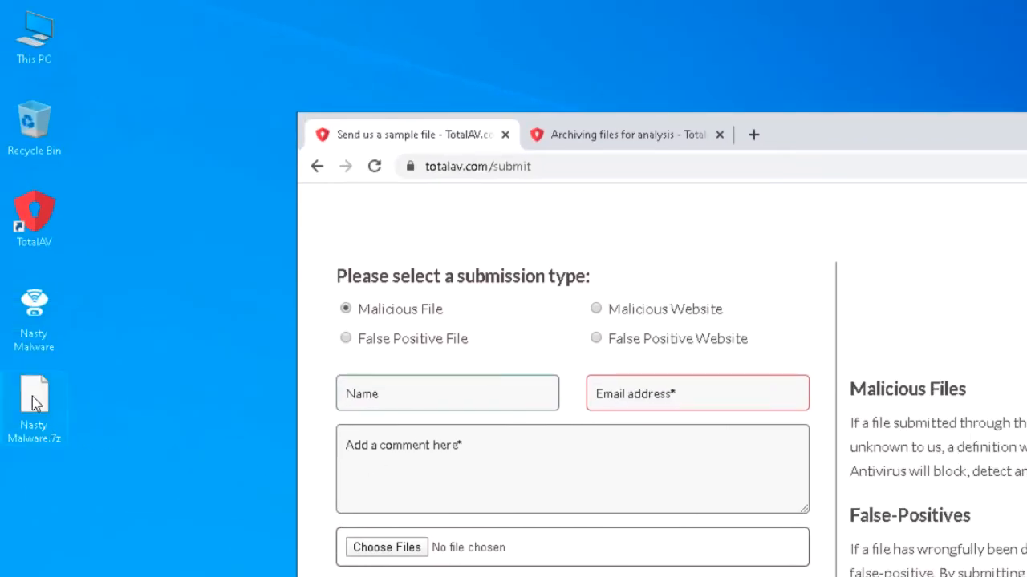
Attach Nasty Malware.7z from the Desktop via Choose Files as the file to submit.
click(34, 405)
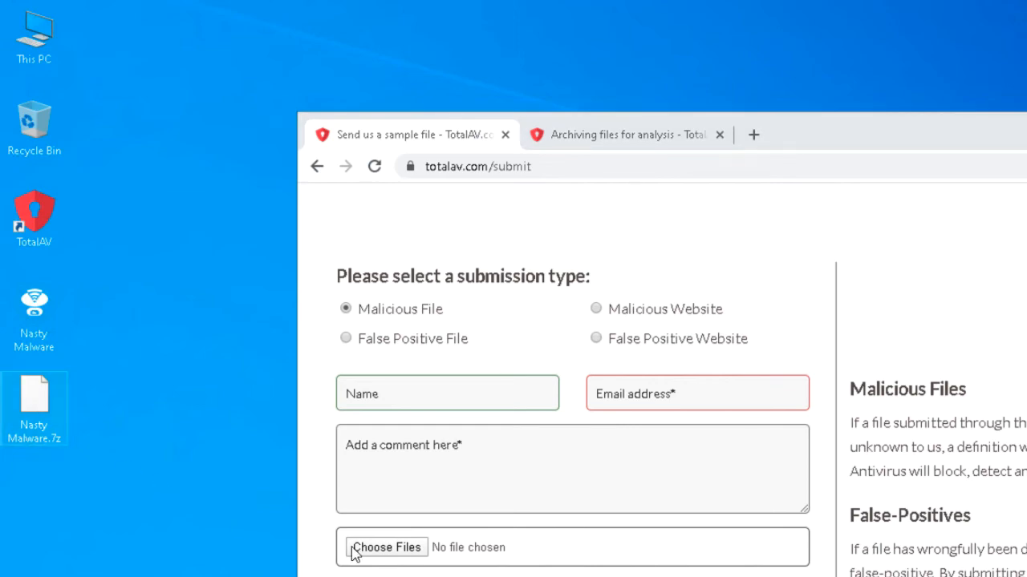
click(386, 554)
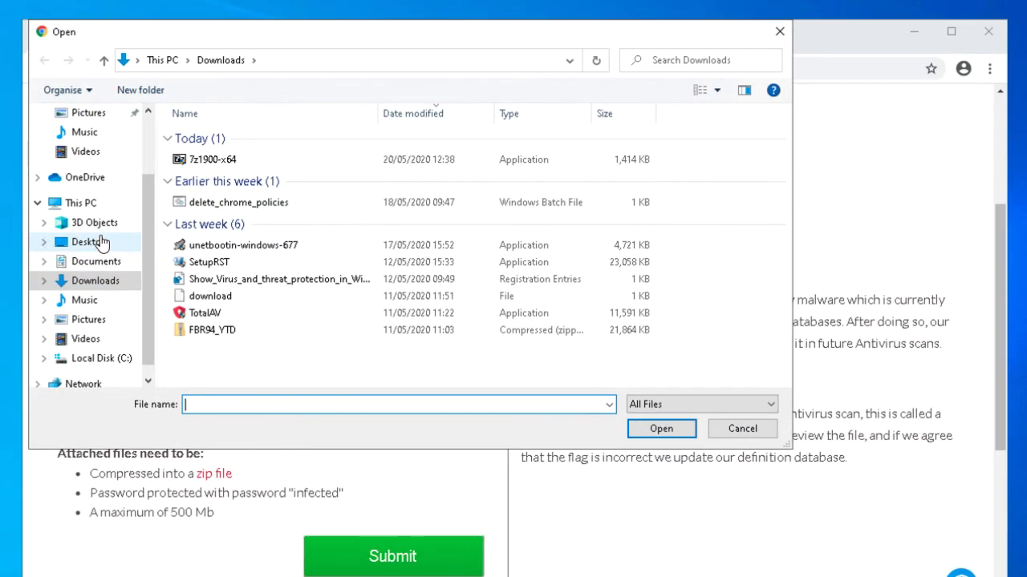
click(102, 242)
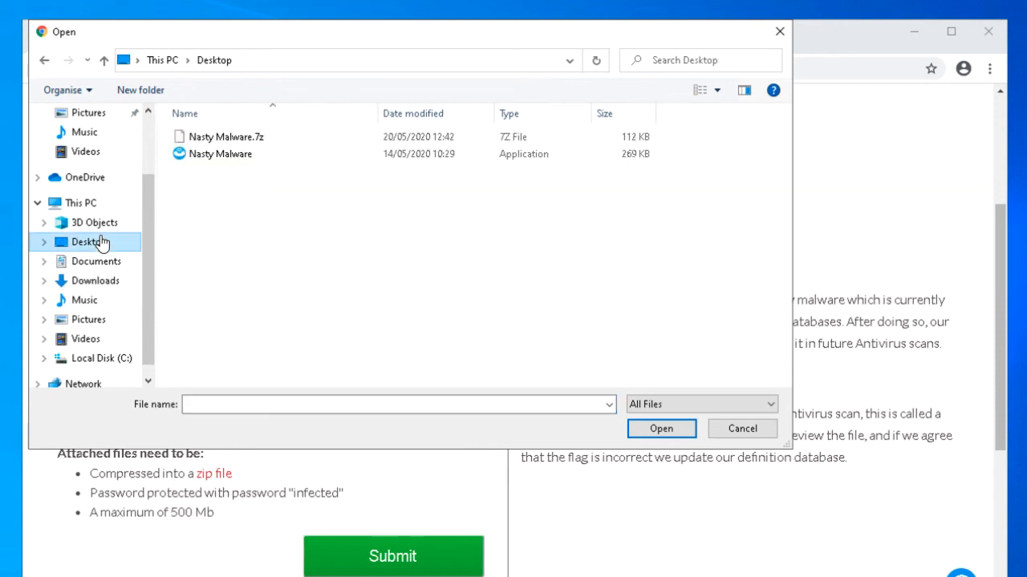
click(226, 136)
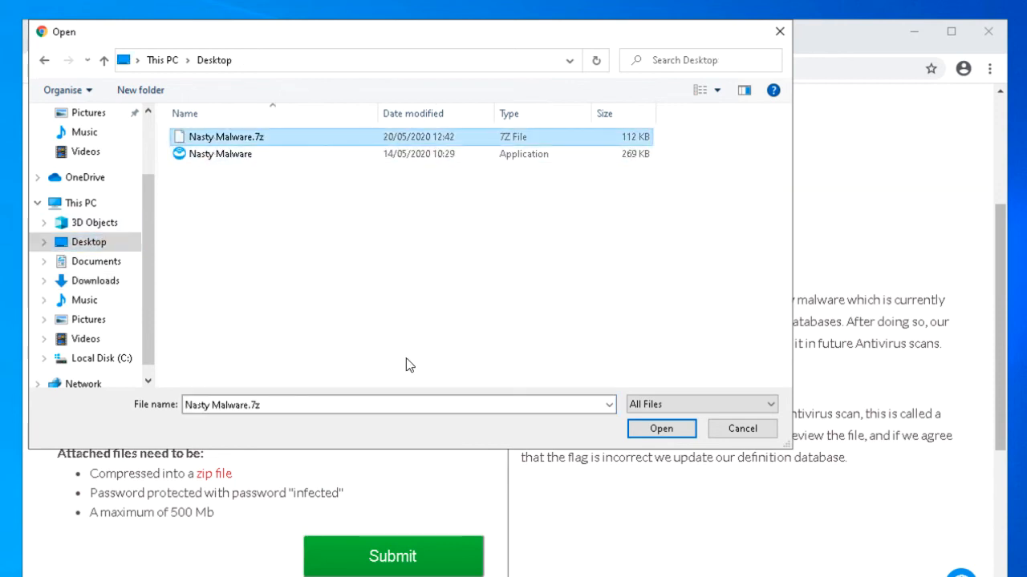
click(661, 429)
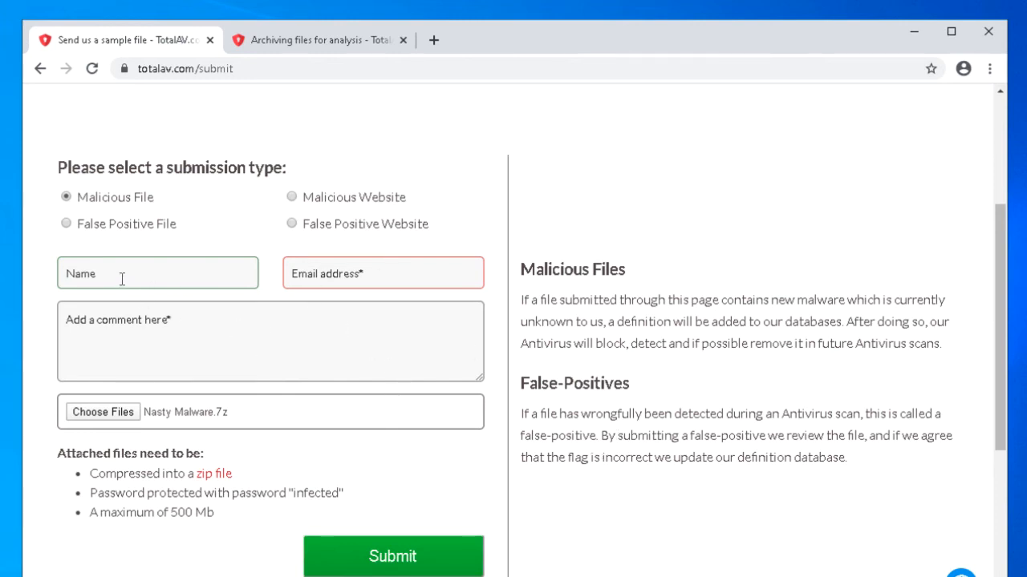
click(314, 278)
scroll(509, 409, up, 2)
scroll(509, 410, up, 2)
scroll(509, 410, up, 2)
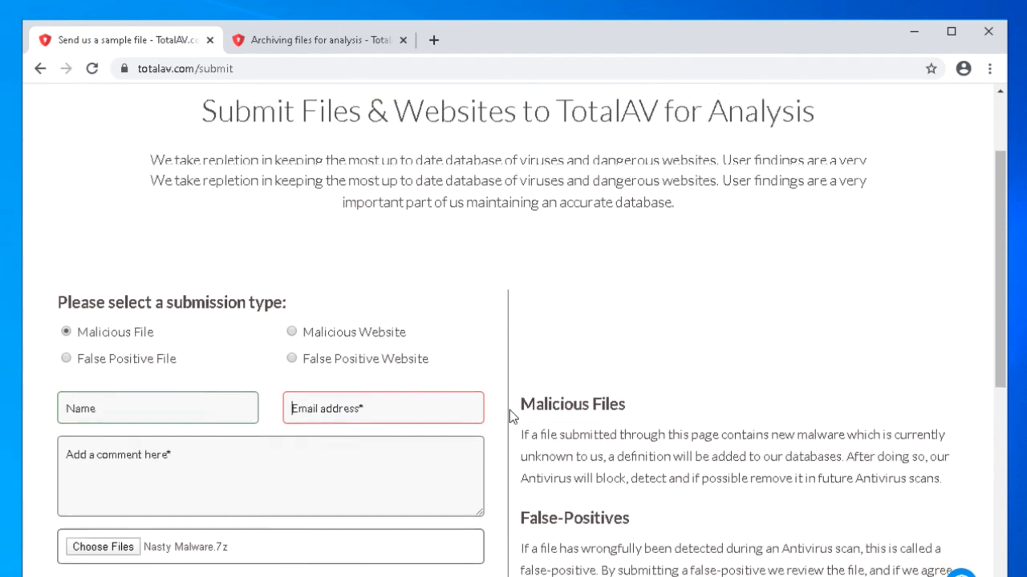
scroll(509, 410, up, 2)
scroll(510, 410, up, 1)
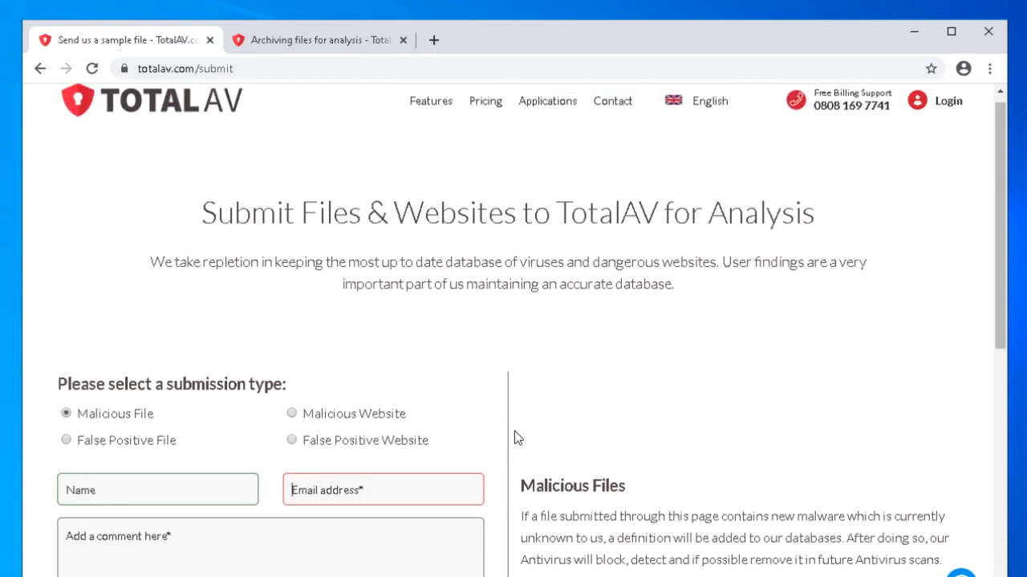